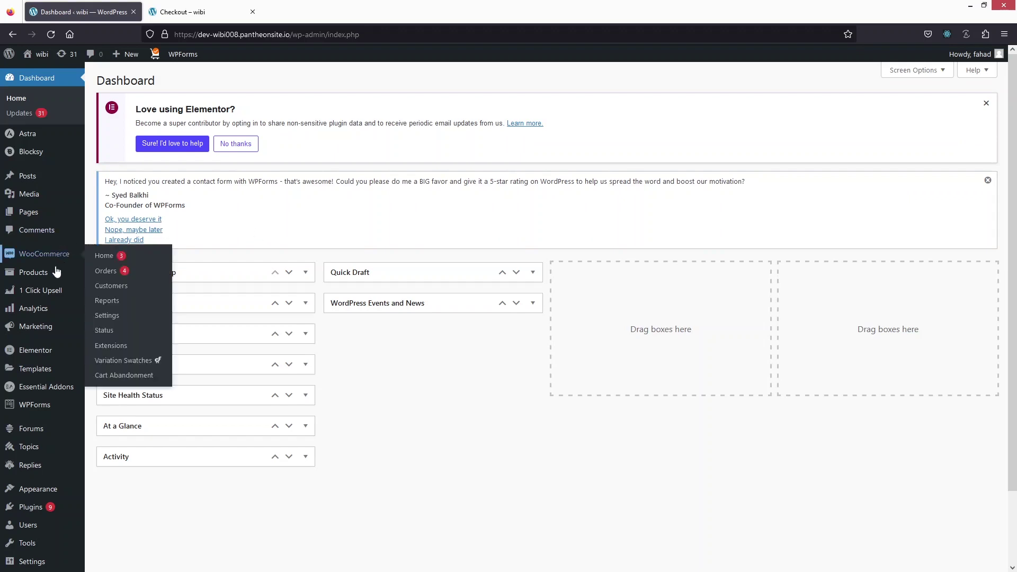
- Open the Customizer's WooCommerce > Checkout panel with the checkout page previewing
mouse_move(41, 313)
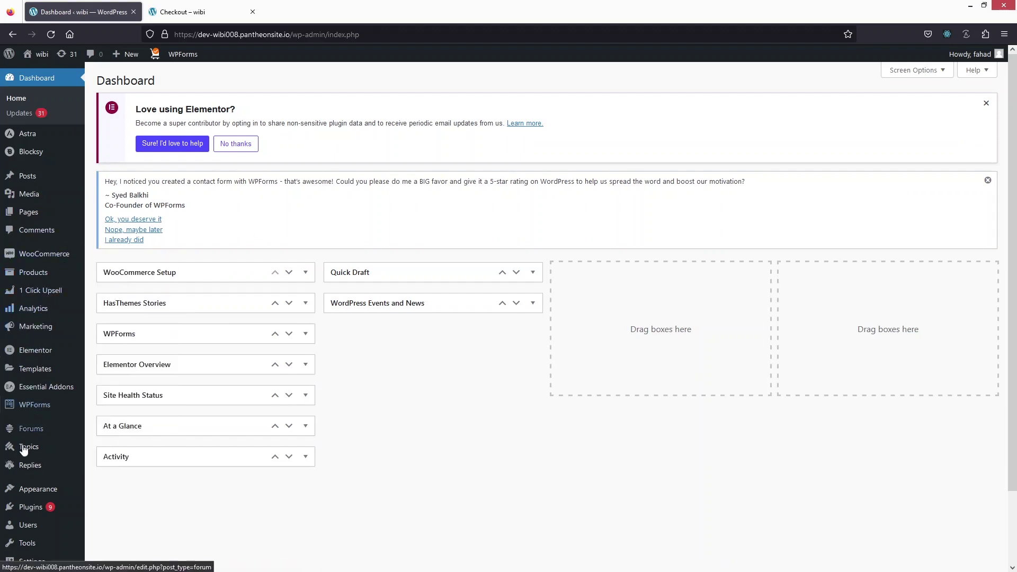
scroll(37, 447, down, 2)
mouse_move(38, 435)
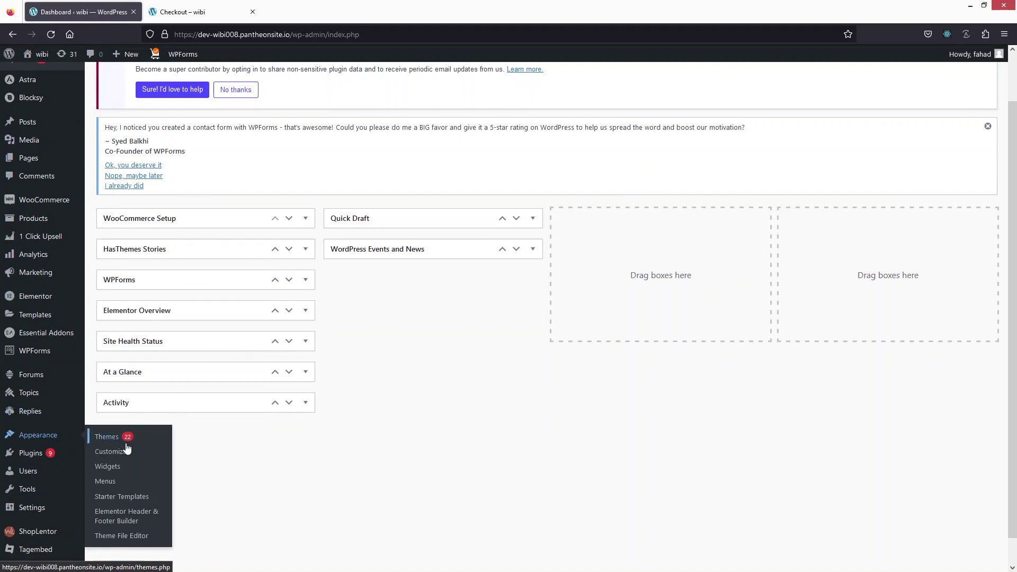
right_click(131, 454)
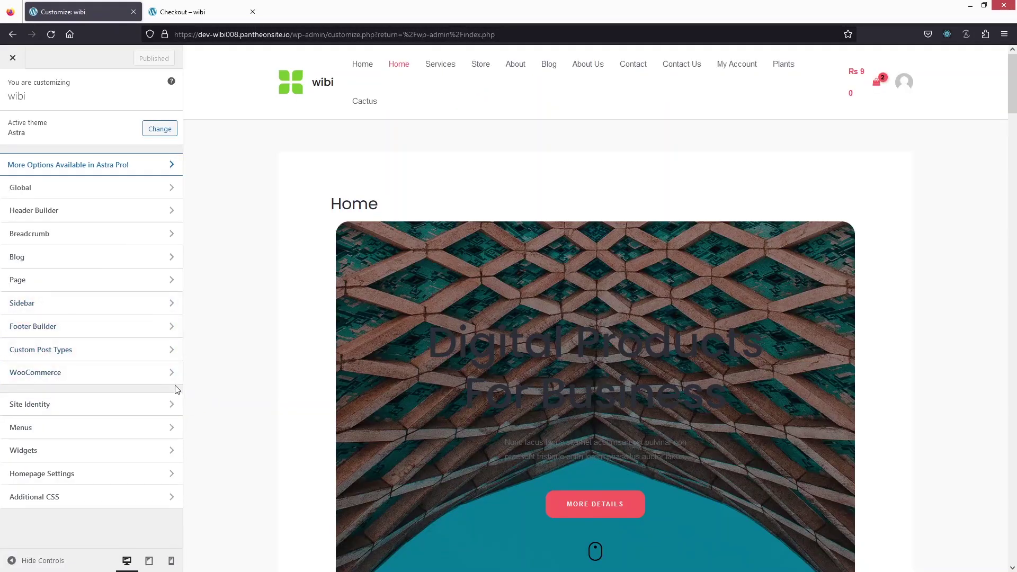
click(138, 377)
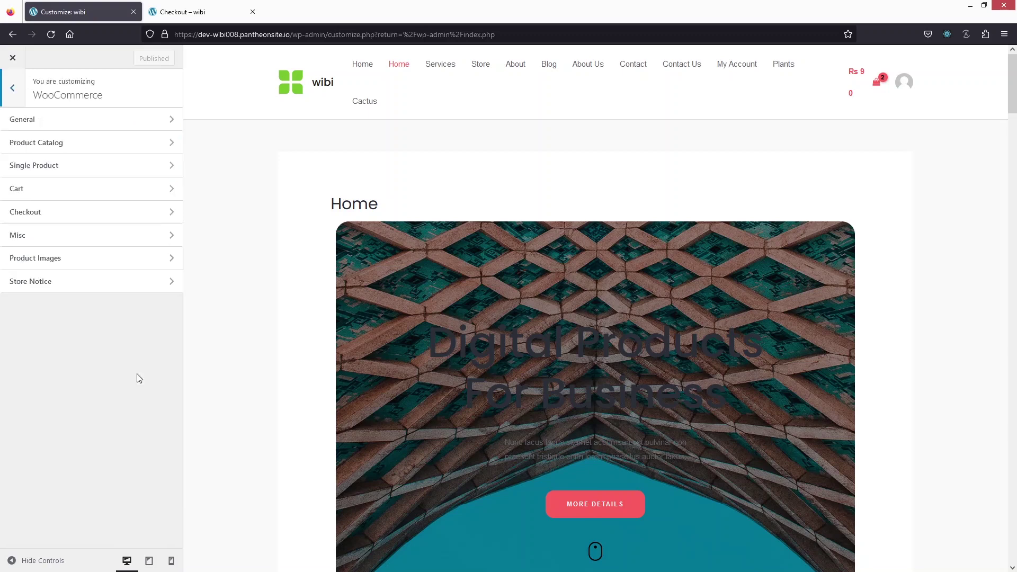
click(107, 211)
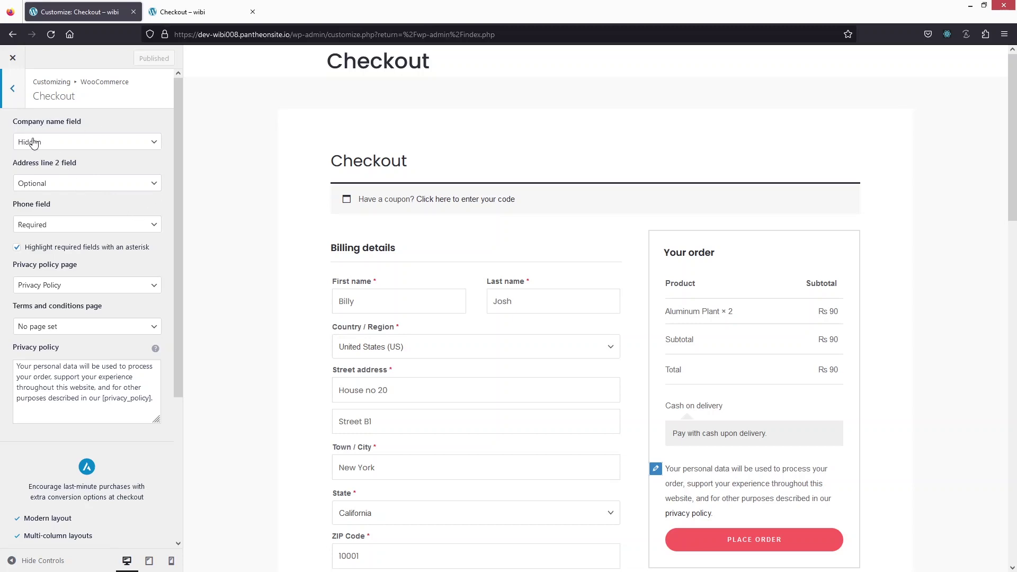
- Switch the Company name field to Optional, then back to Hidden
click(155, 142)
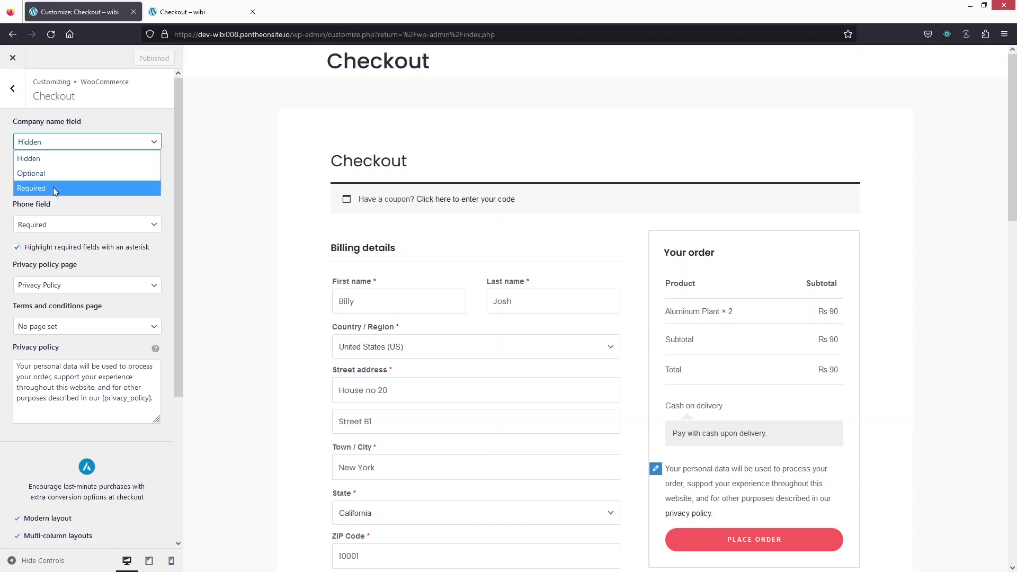
click(49, 171)
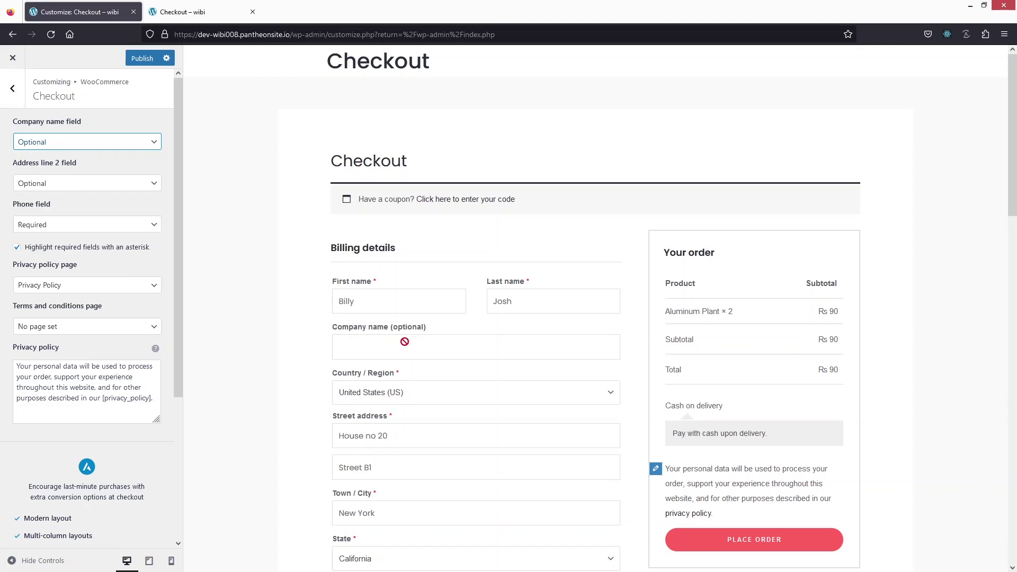
click(130, 146)
click(70, 157)
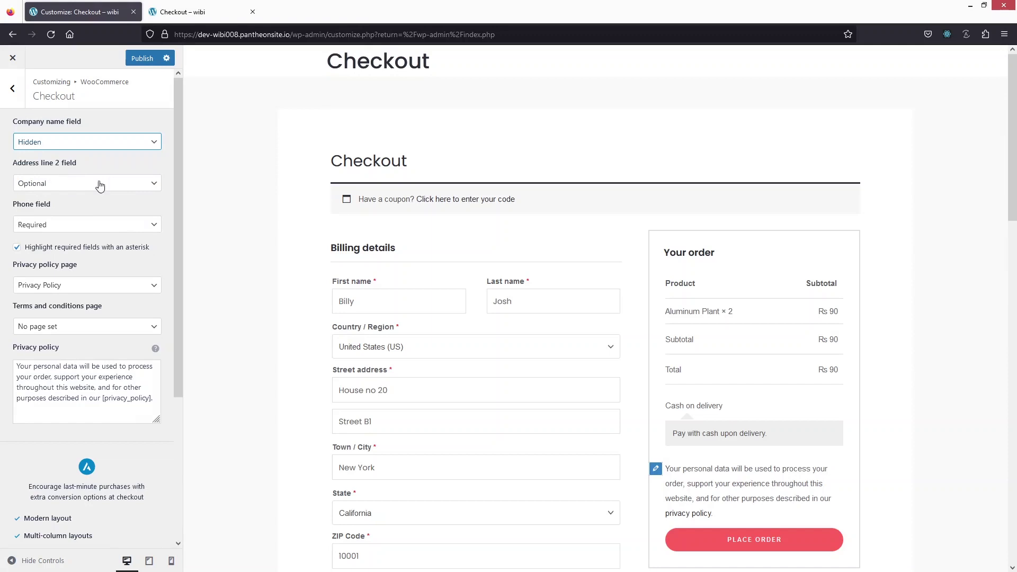
- Keep Address line 2 optional and Phone required, then publish the checkout settings
click(119, 189)
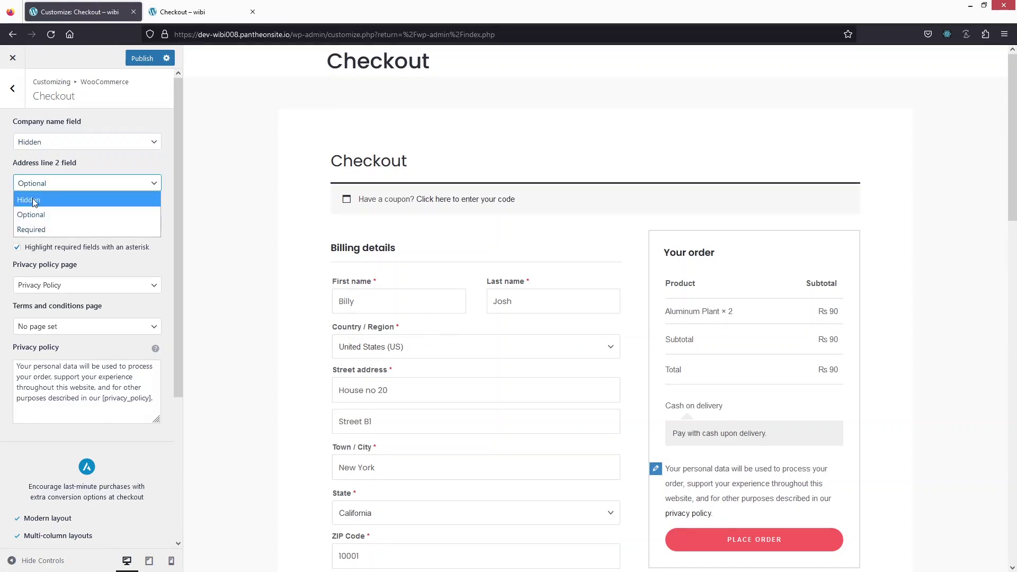
click(136, 168)
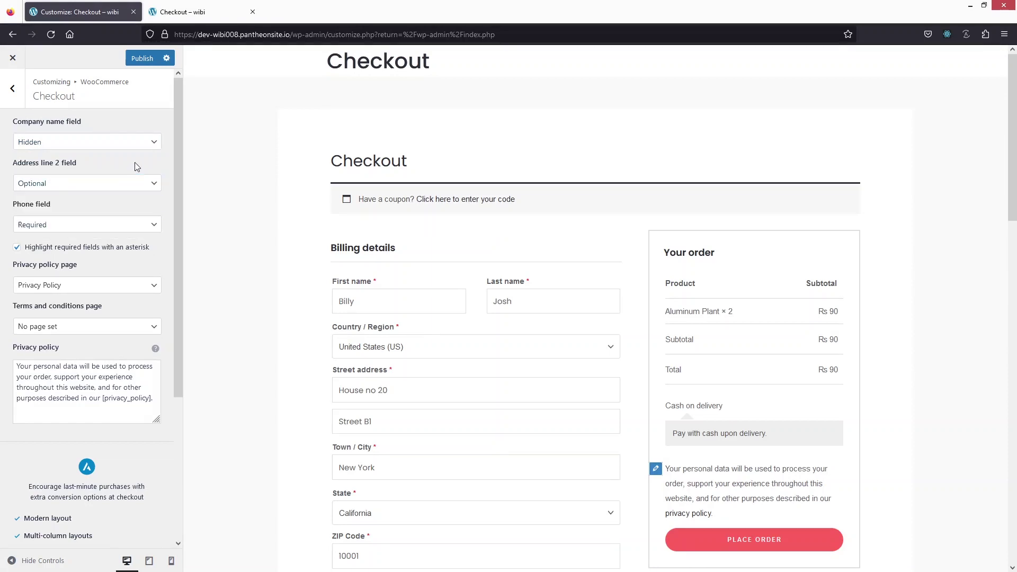
click(87, 228)
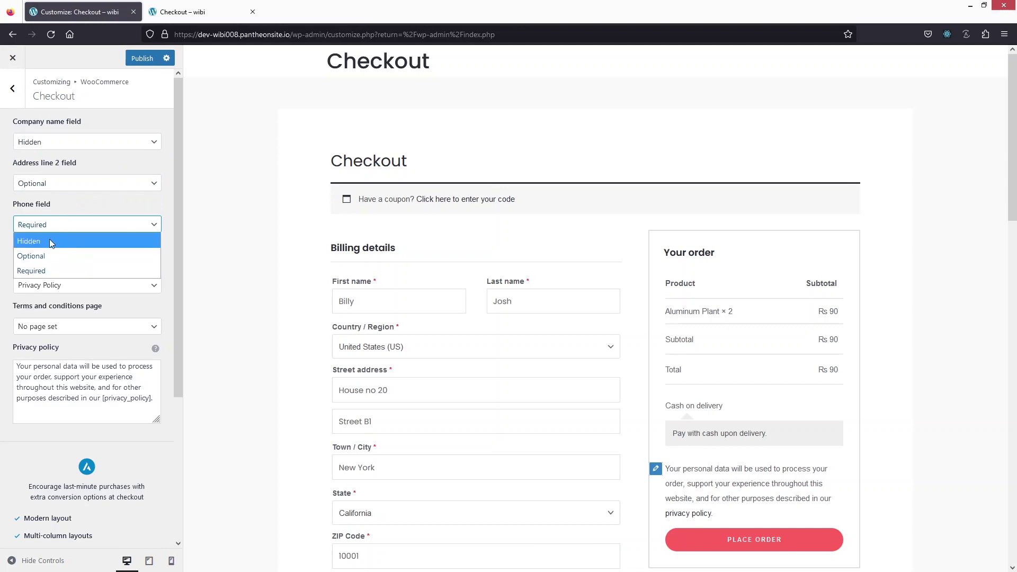
click(81, 203)
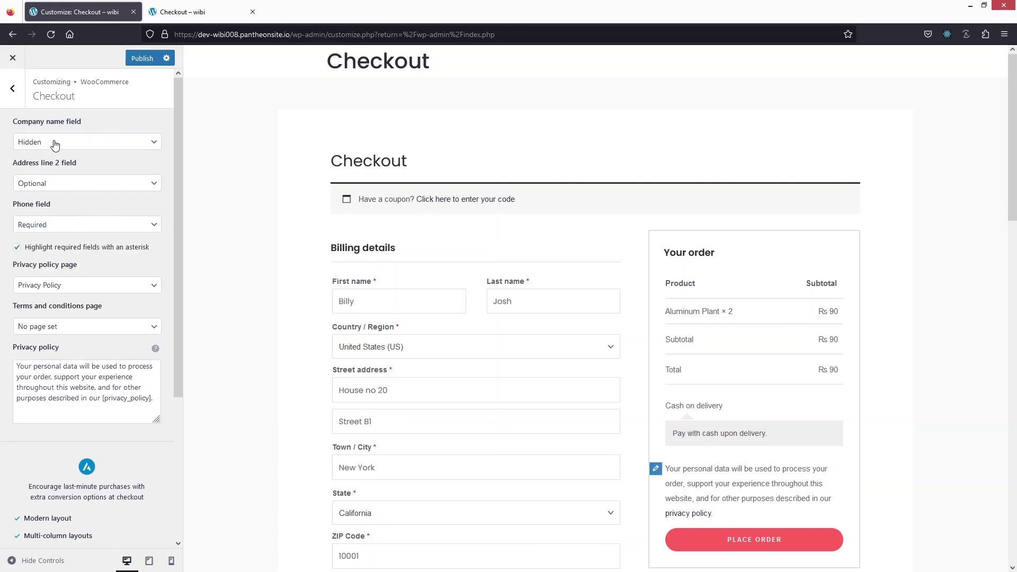
click(143, 59)
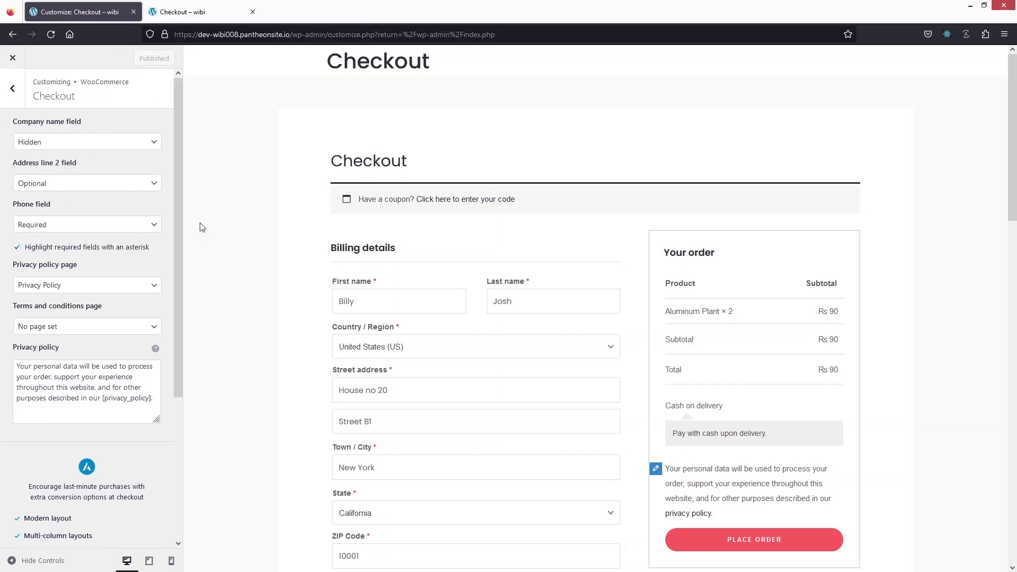
- Return to the main Customizer menu, open Additional CSS, and view the Checkout – wibi tab
click(15, 91)
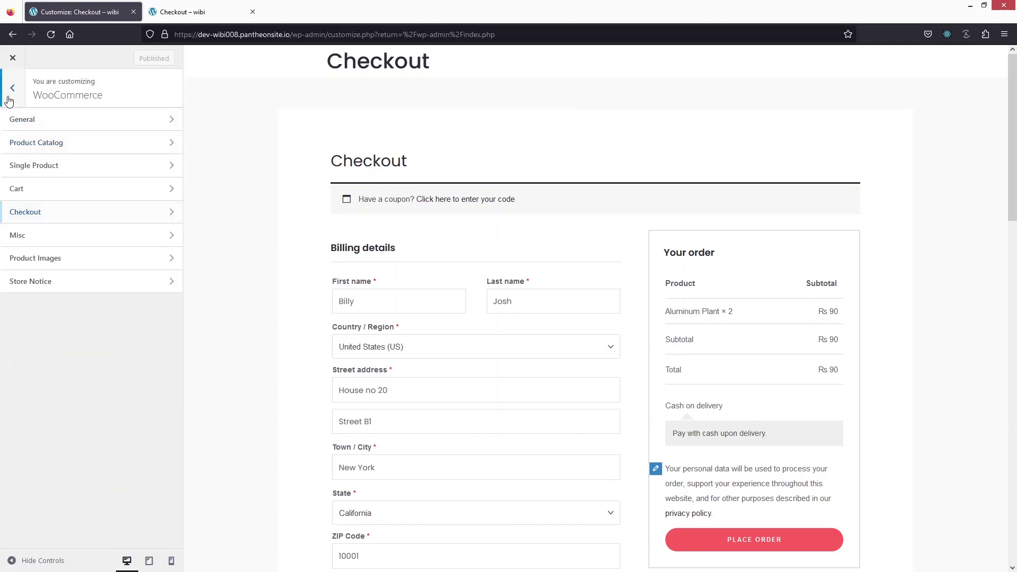
click(10, 95)
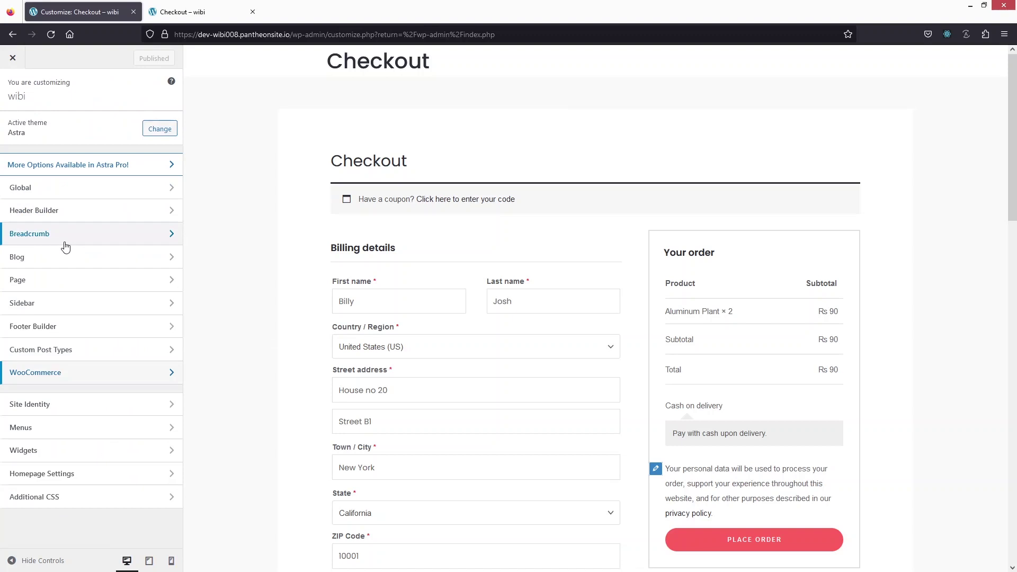
click(98, 506)
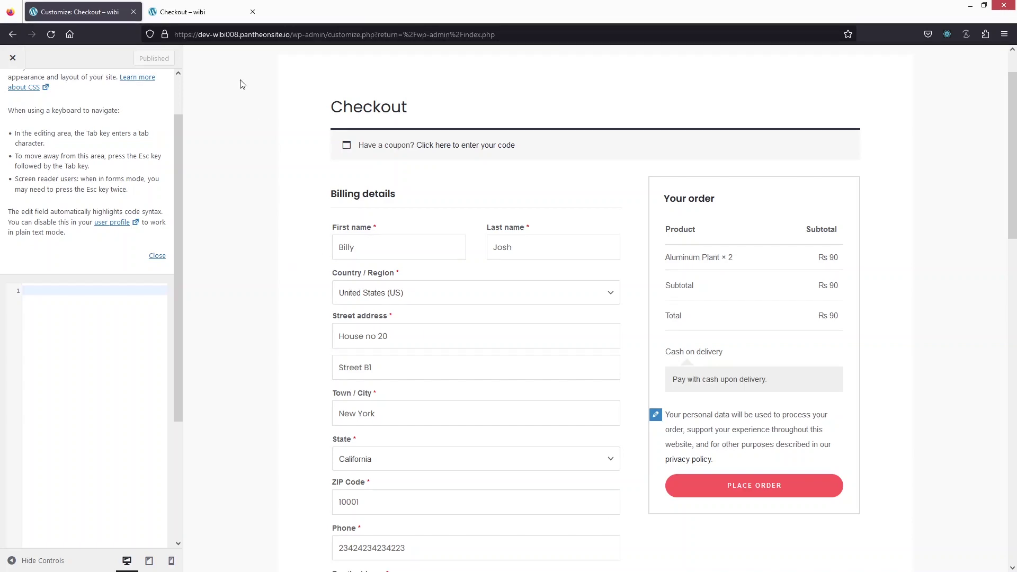
click(213, 11)
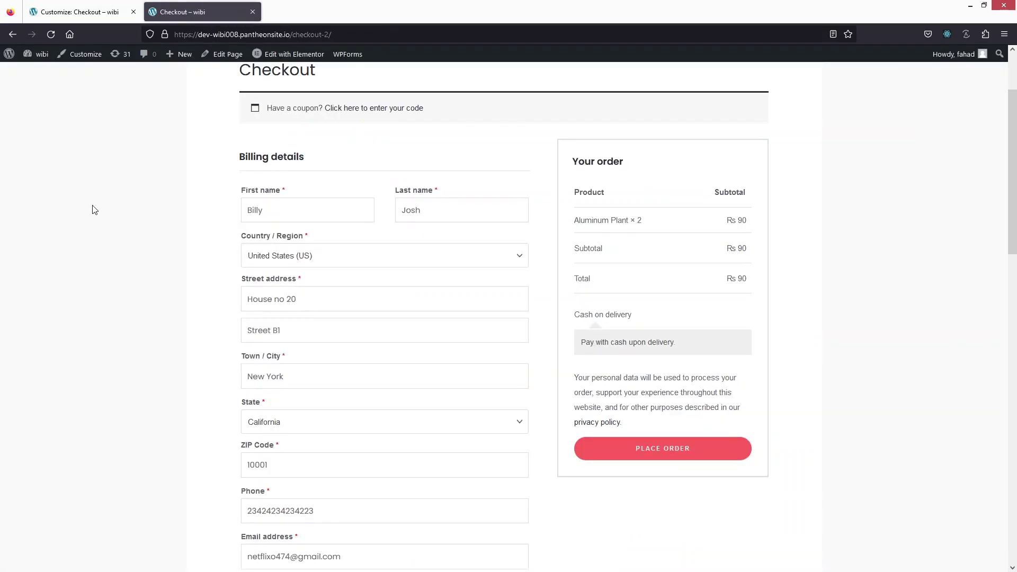
- Inspect the Country / Region field in Developer Tools to find its id, billing_country_field
right_click(94, 209)
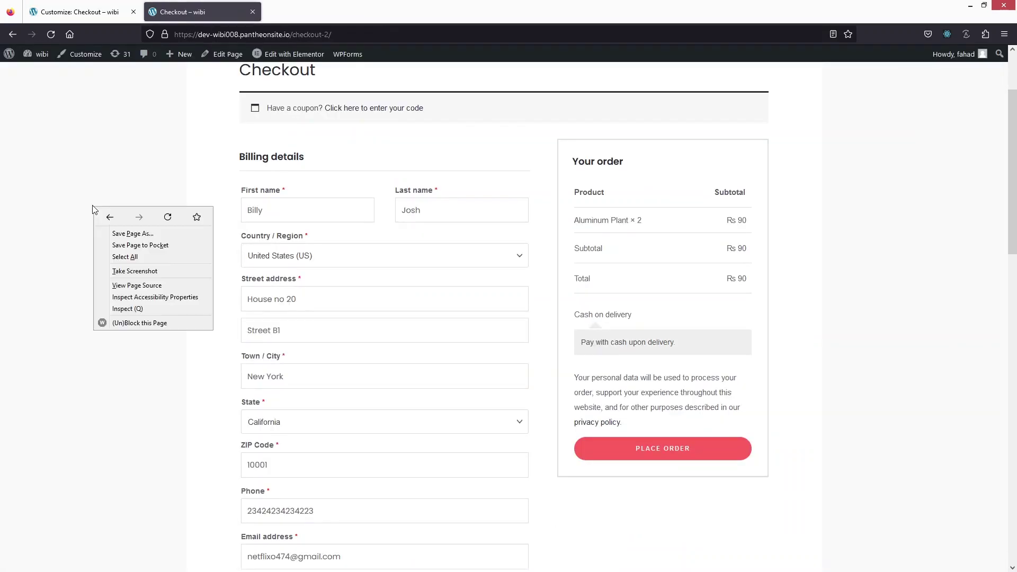
click(144, 310)
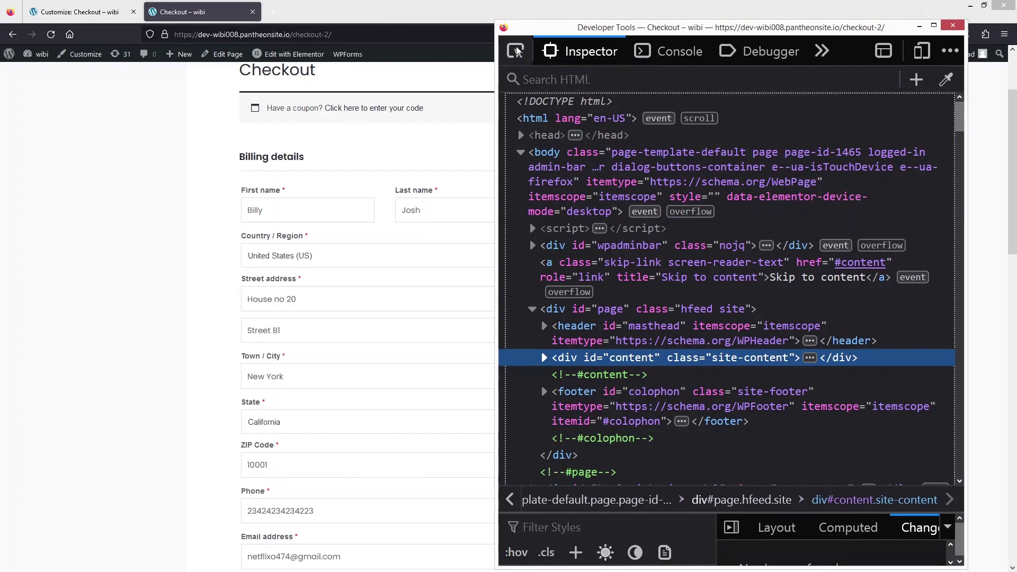
click(516, 51)
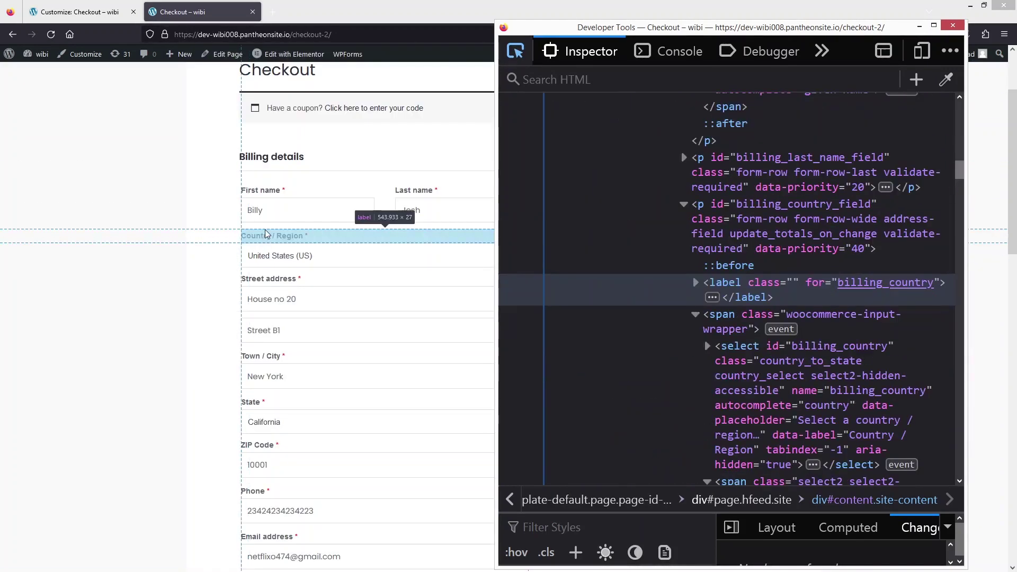
click(264, 230)
key(F12)
key(F12)
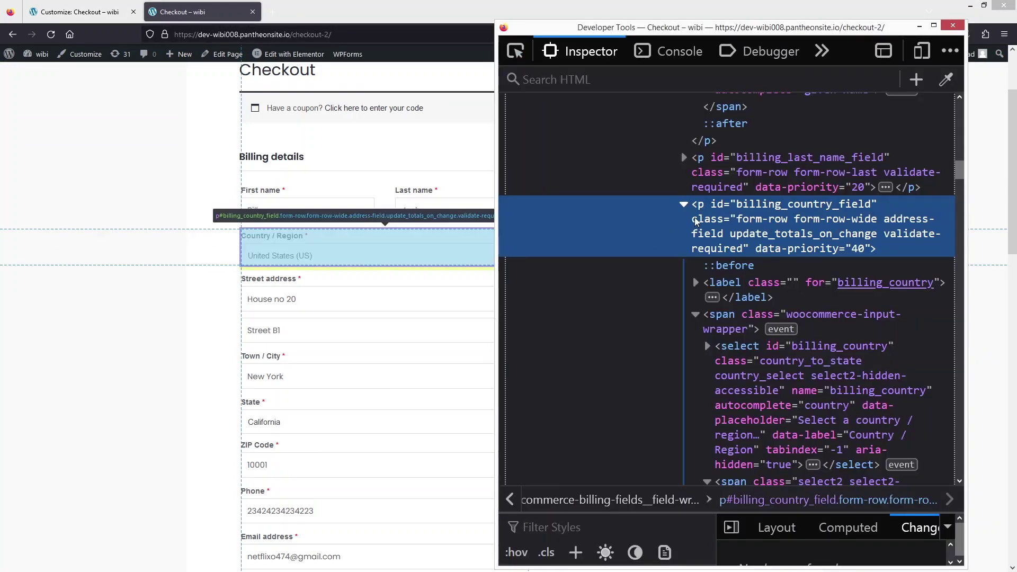
click(743, 205)
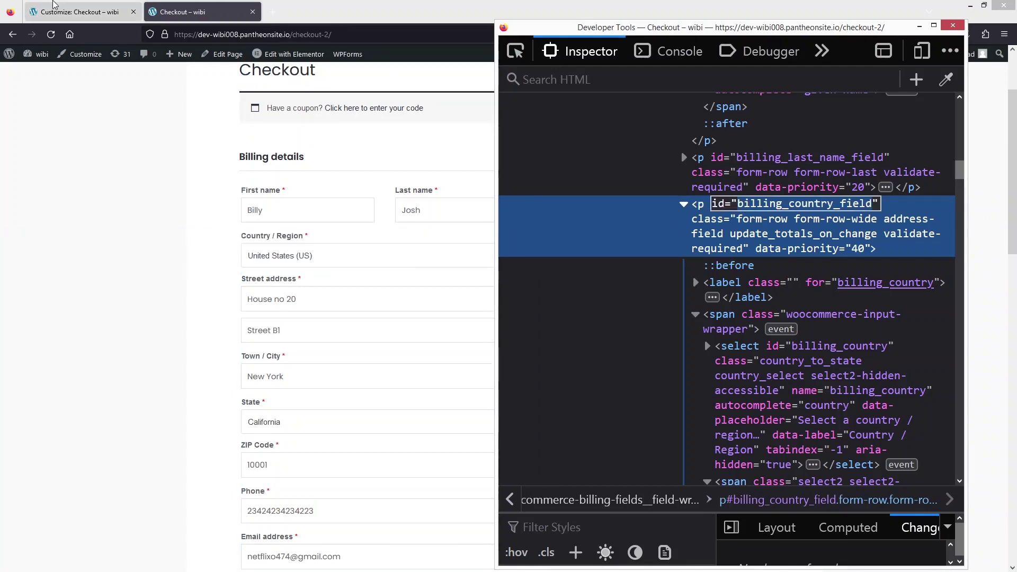
click(79, 12)
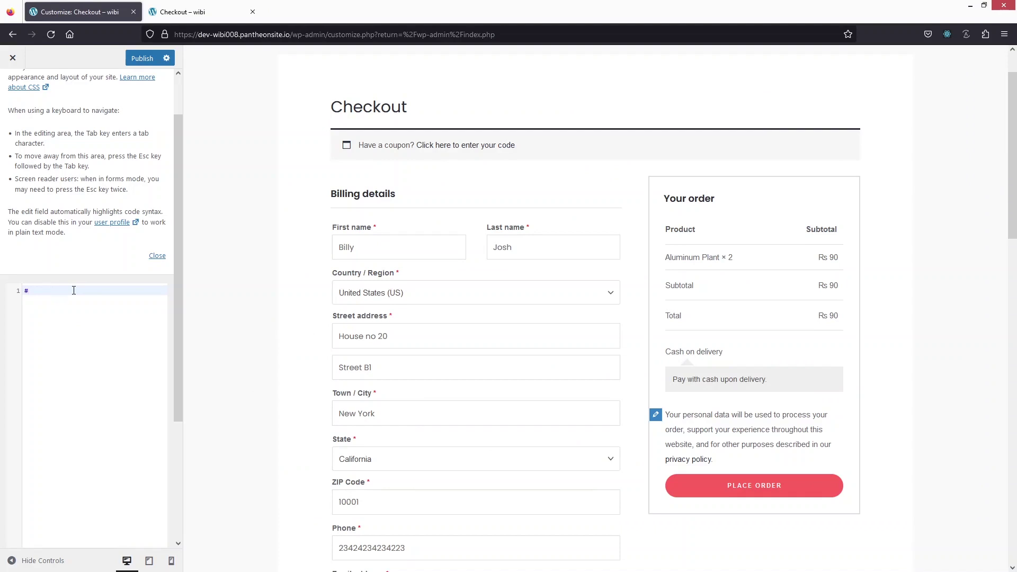
- Write the rule #billing_country_field{display:none} in Additional CSS
text(billing_country_field)
text({})
key(Return)
text(dis)
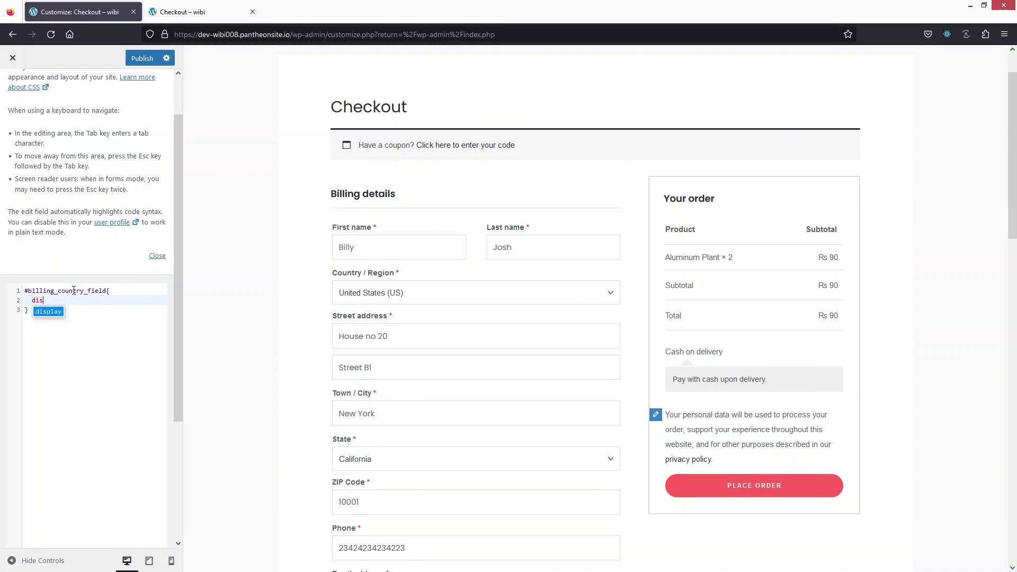
key(Return)
text(:)
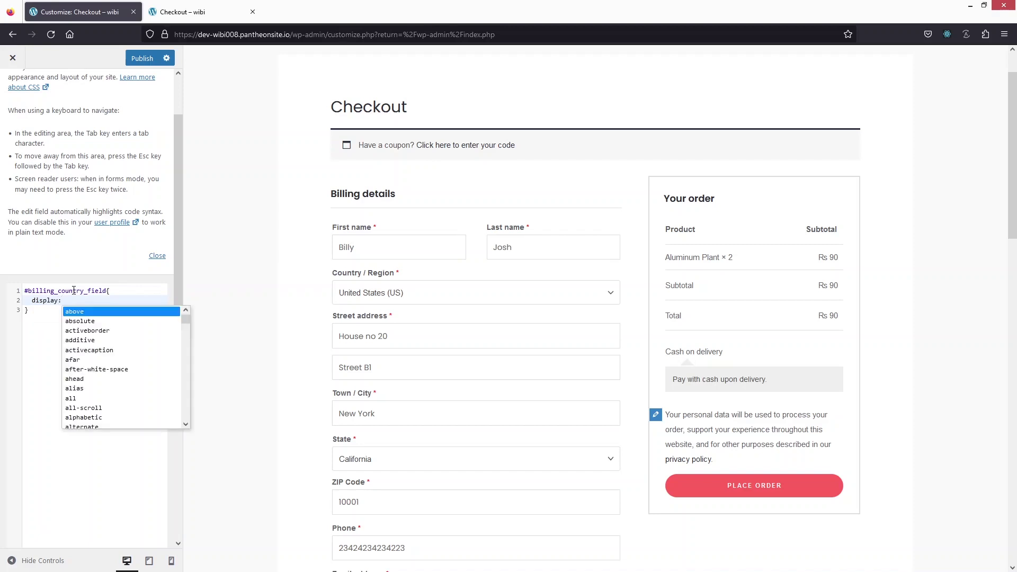
text(none)
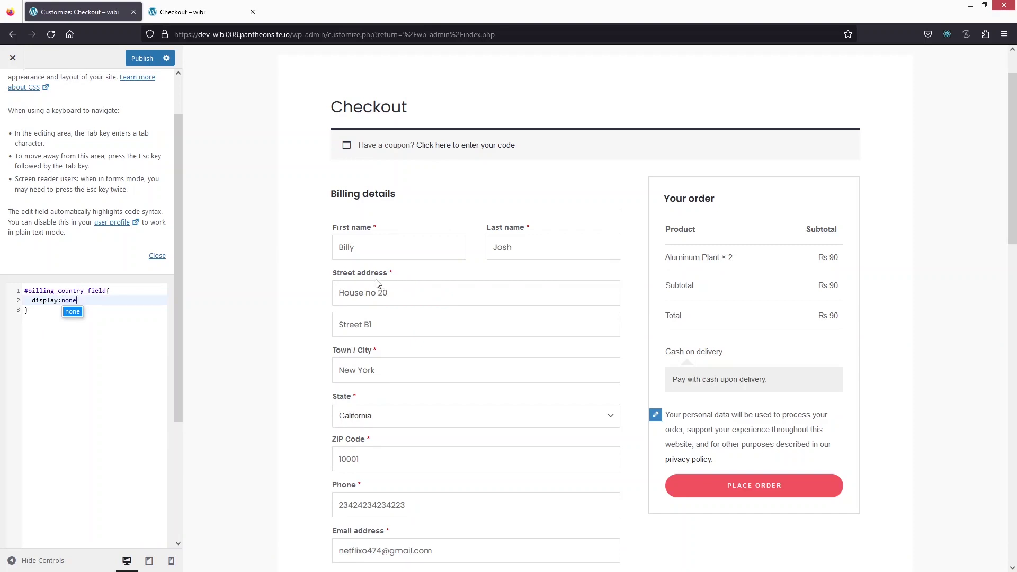
- Check the live checkout page, publish the CSS, and exit the Customizer to the Dashboard
click(215, 13)
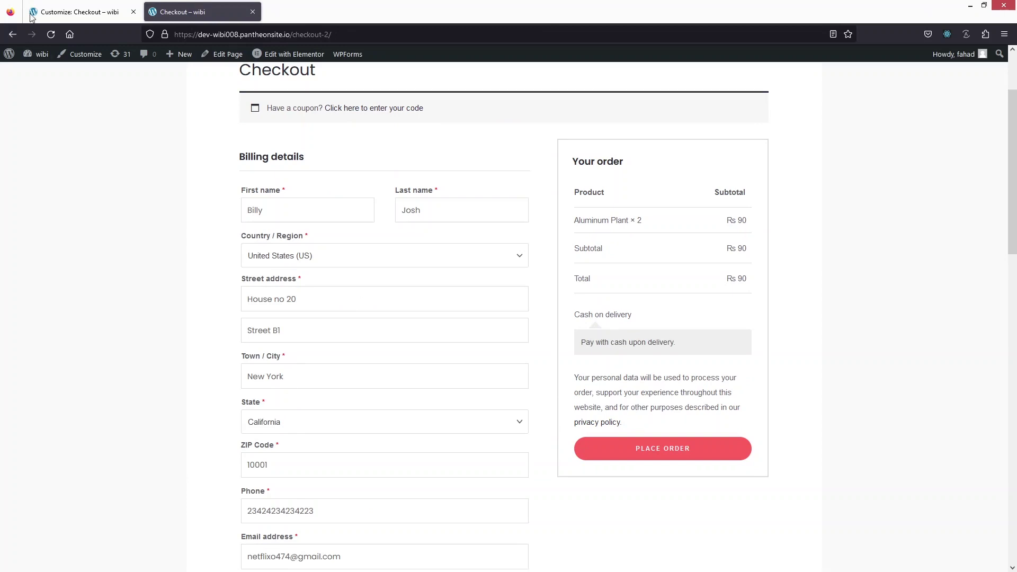
click(74, 12)
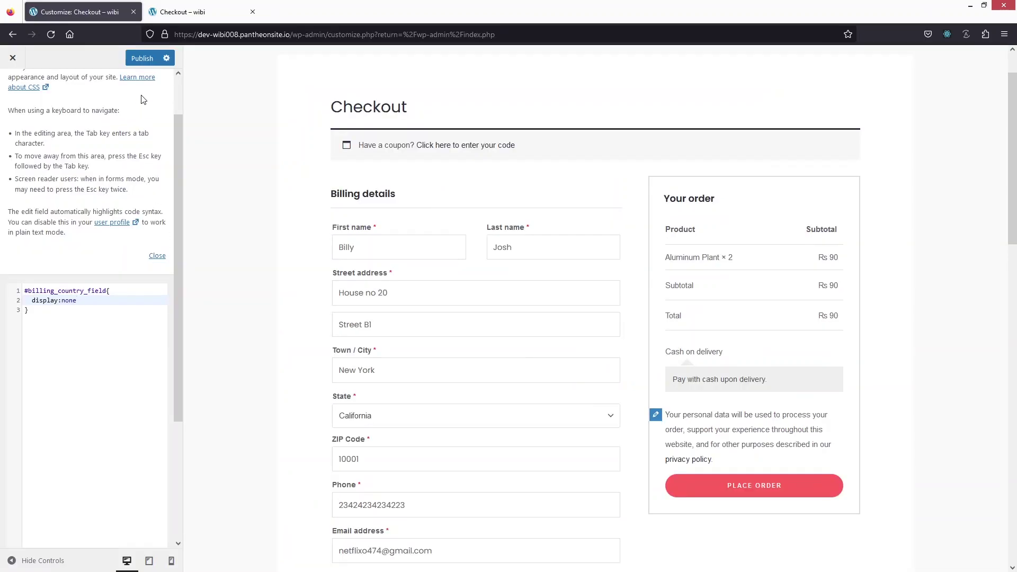
click(139, 59)
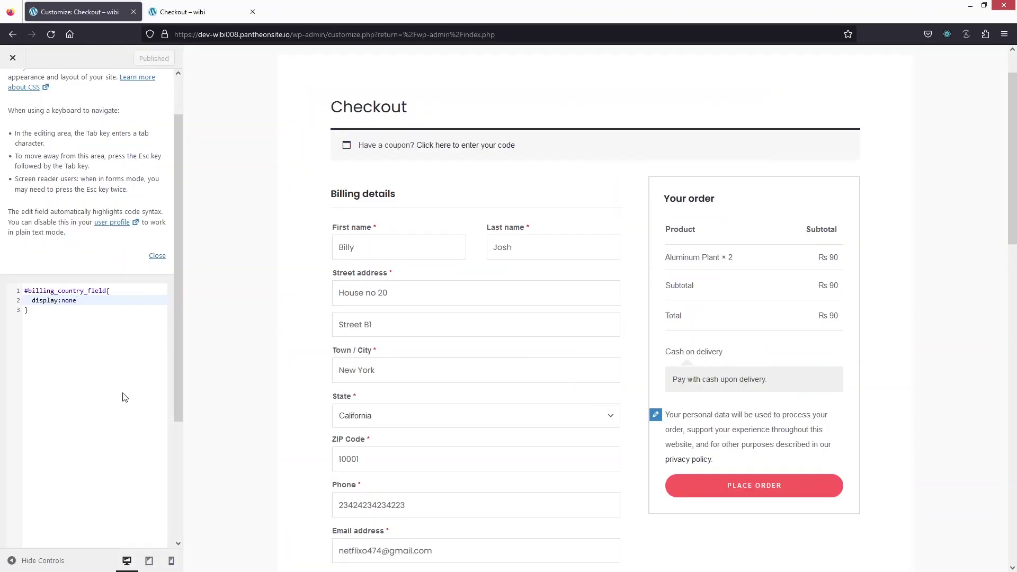
click(14, 59)
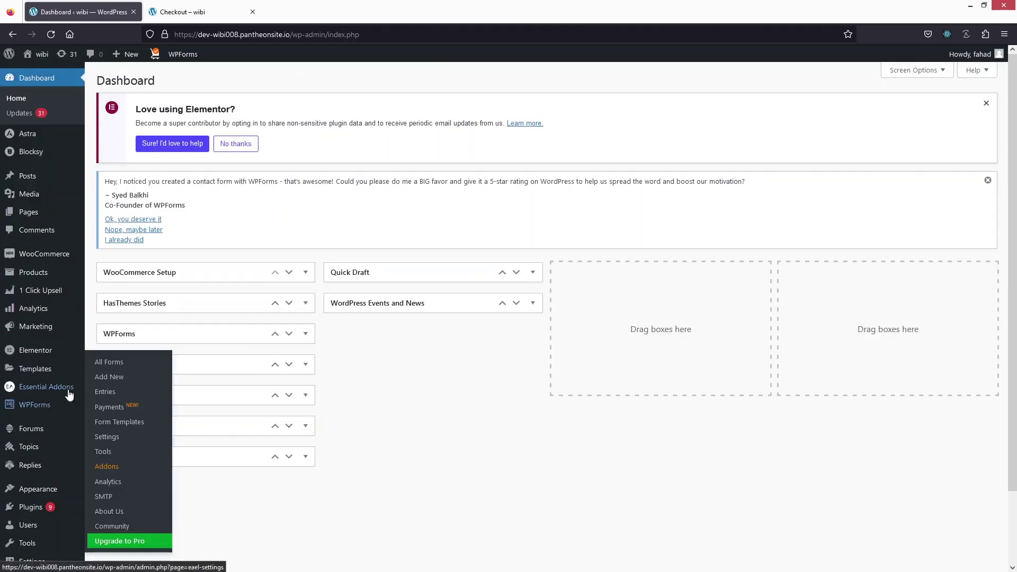
- Search Add New Plugin for 'remove checkout', spotting Remove Checkout Fields for Woocommerce already active
mouse_move(71, 510)
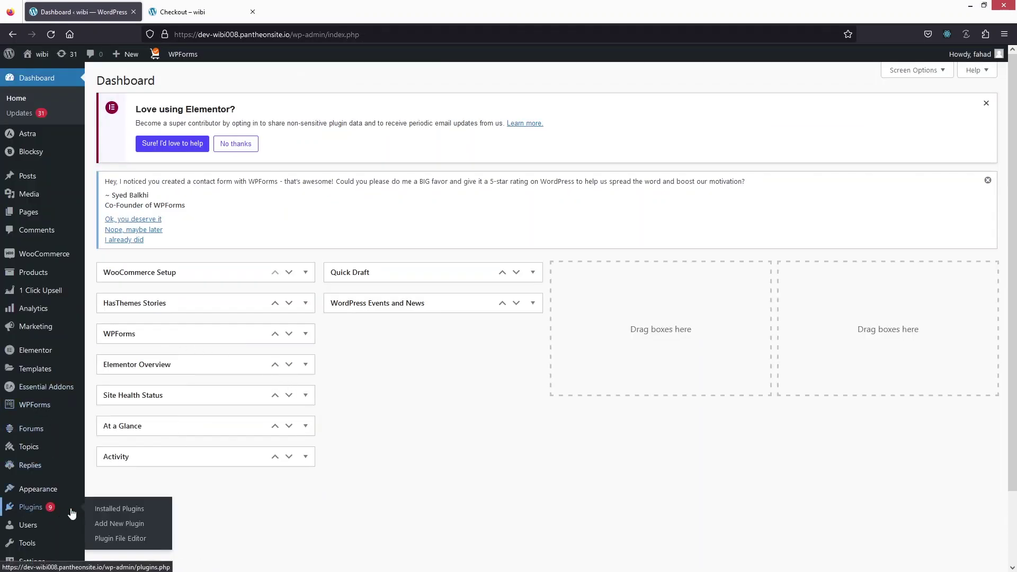
click(162, 525)
click(870, 195)
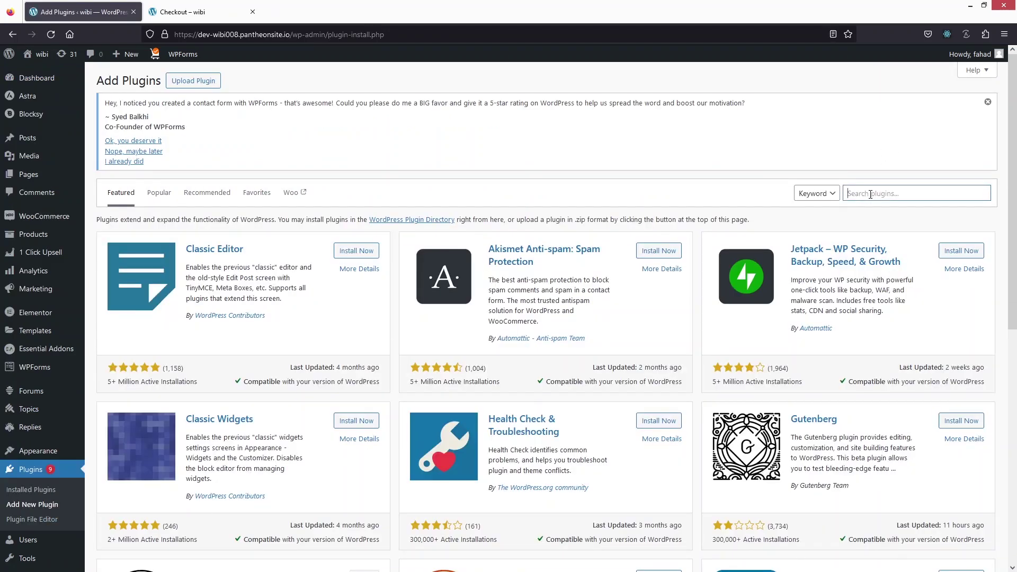
text(remove checkout)
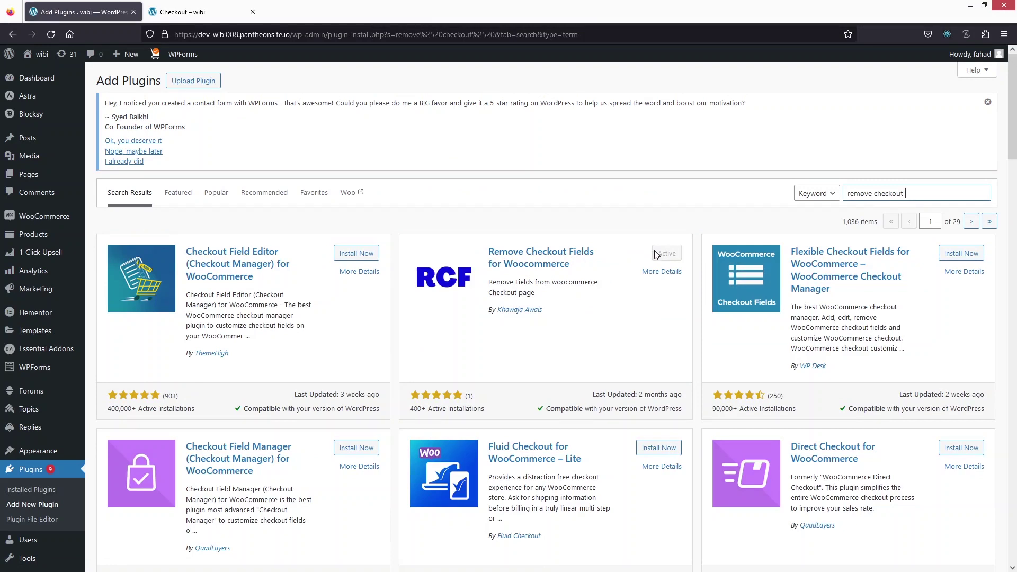
- Open the Remove Checkout Fields tab in WooCommerce Settings
mouse_move(68, 217)
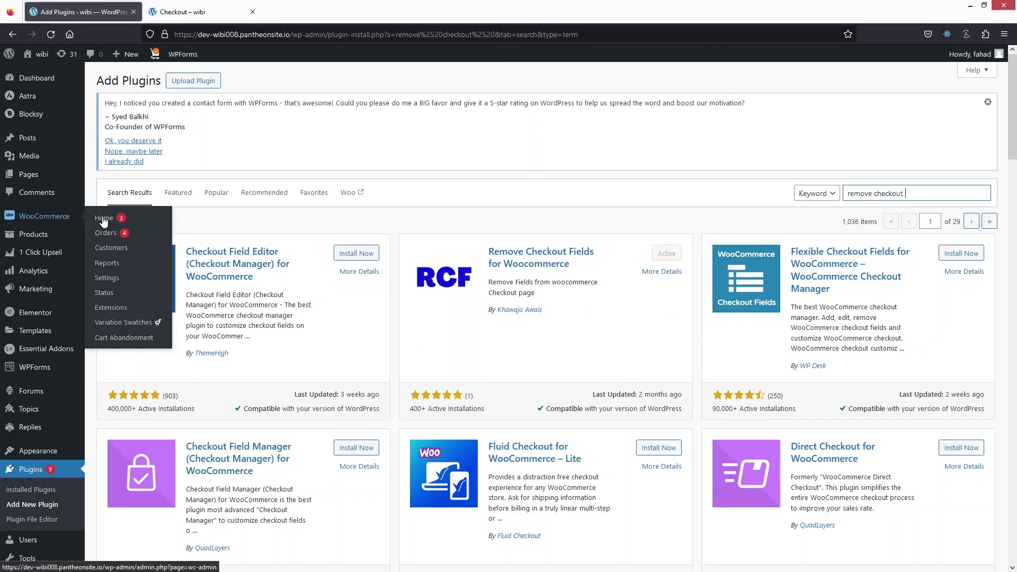
click(131, 279)
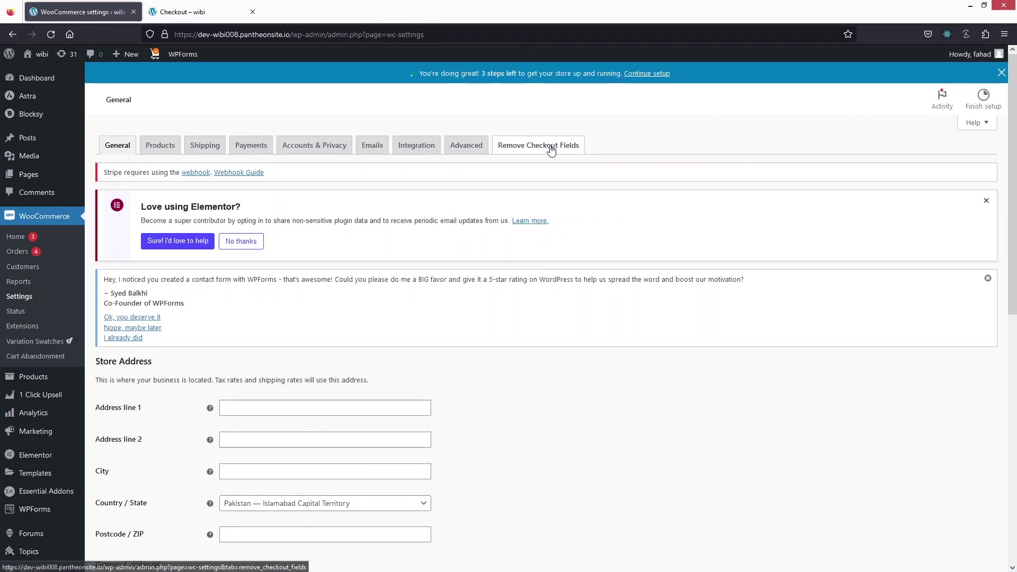
click(551, 151)
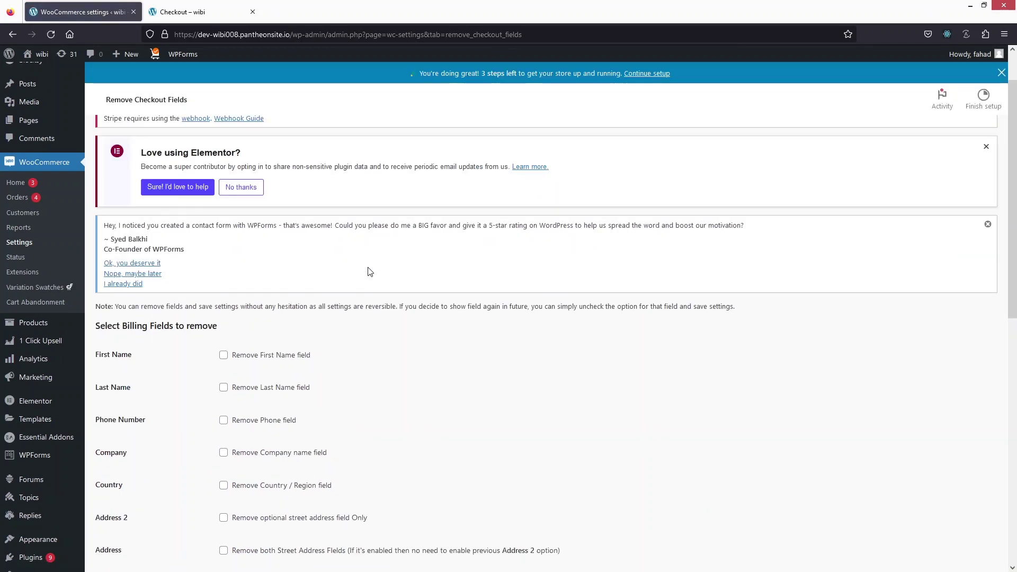
scroll(369, 272, down, 3)
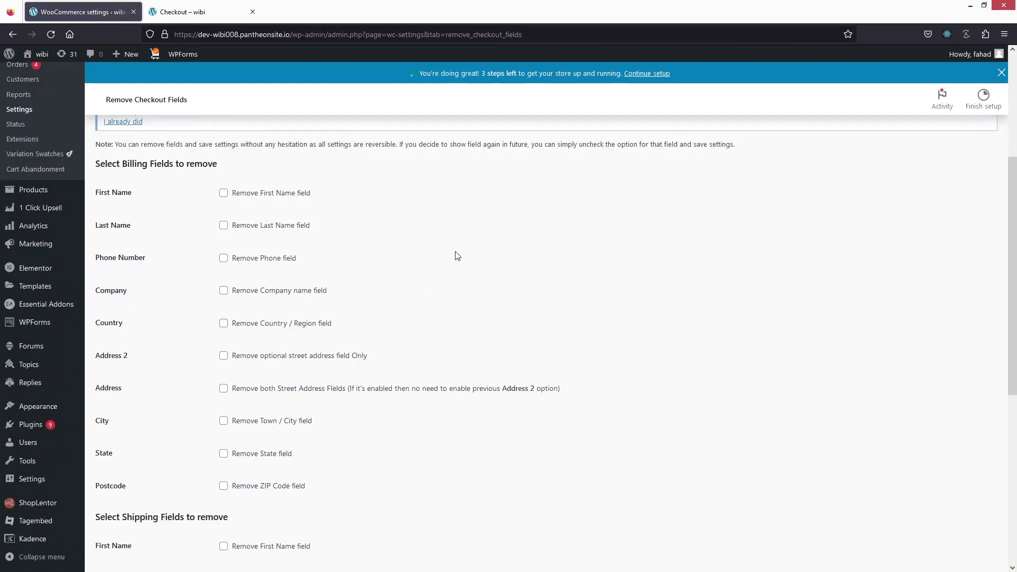
- Remove billing First Name, Last Name, Town/City, State and ZIP Code, and save changes
click(223, 193)
click(223, 226)
scroll(221, 286, down, 2)
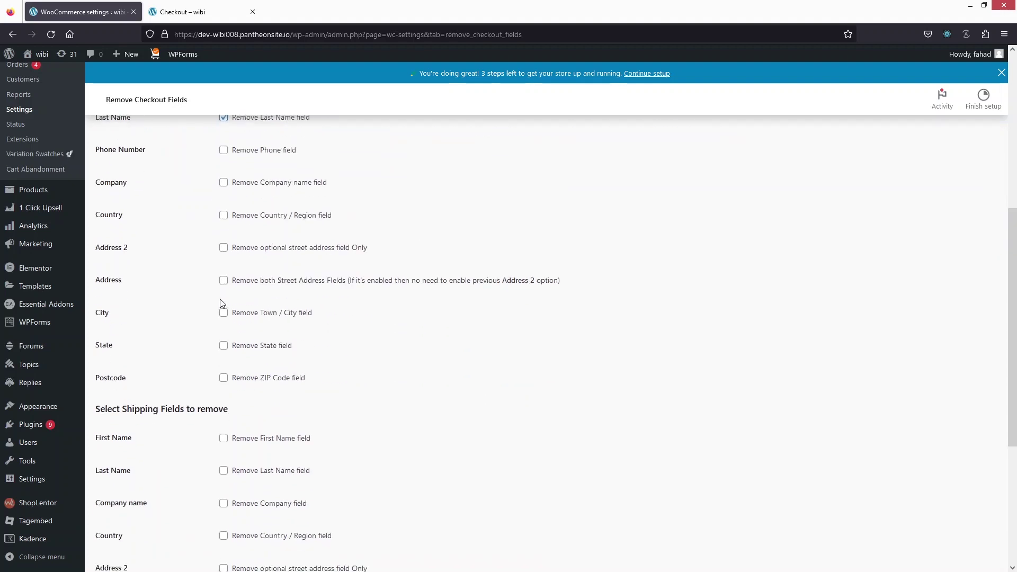
click(224, 314)
click(224, 346)
click(223, 378)
scroll(213, 307, down, 5)
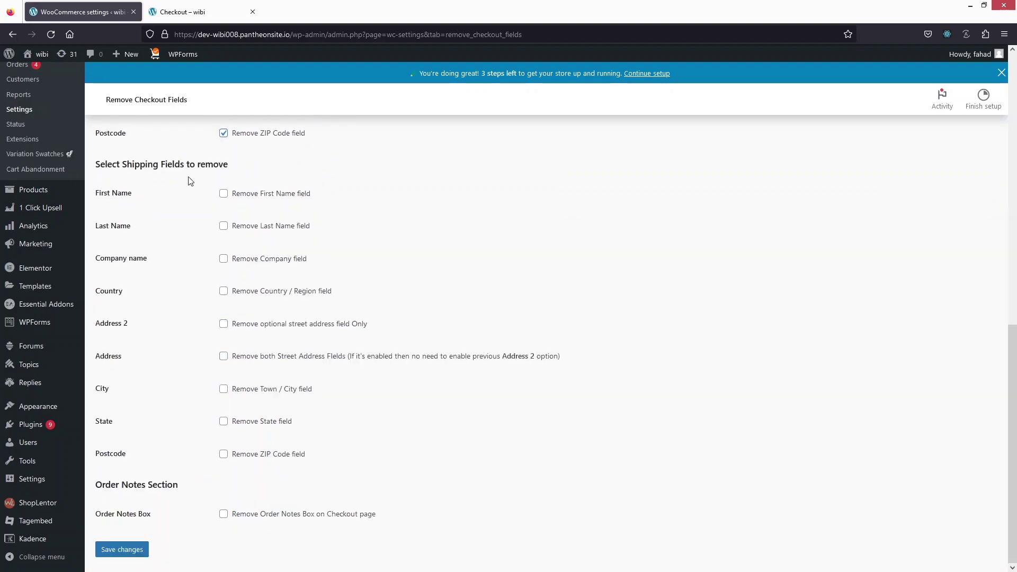
click(137, 554)
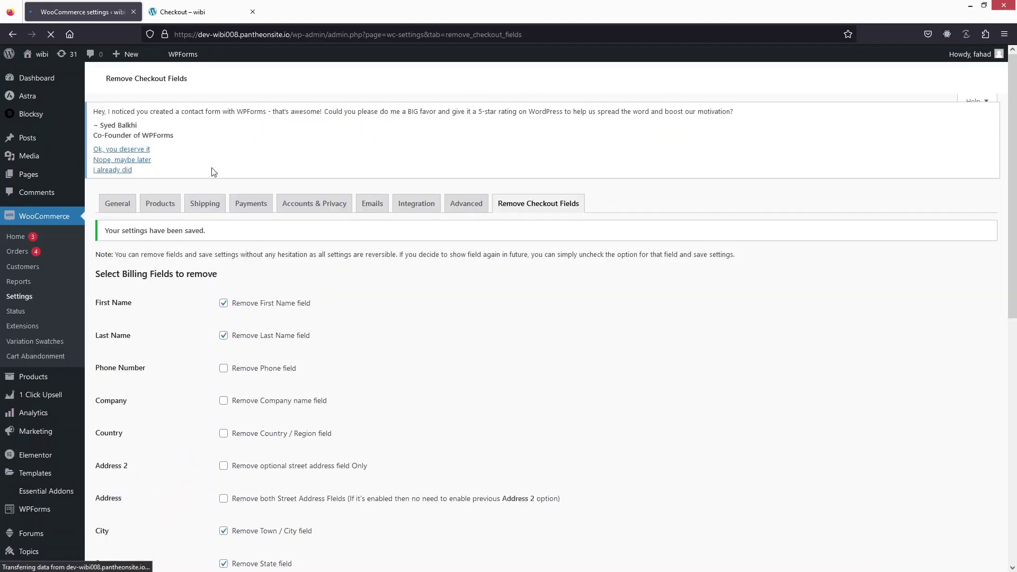
click(194, 19)
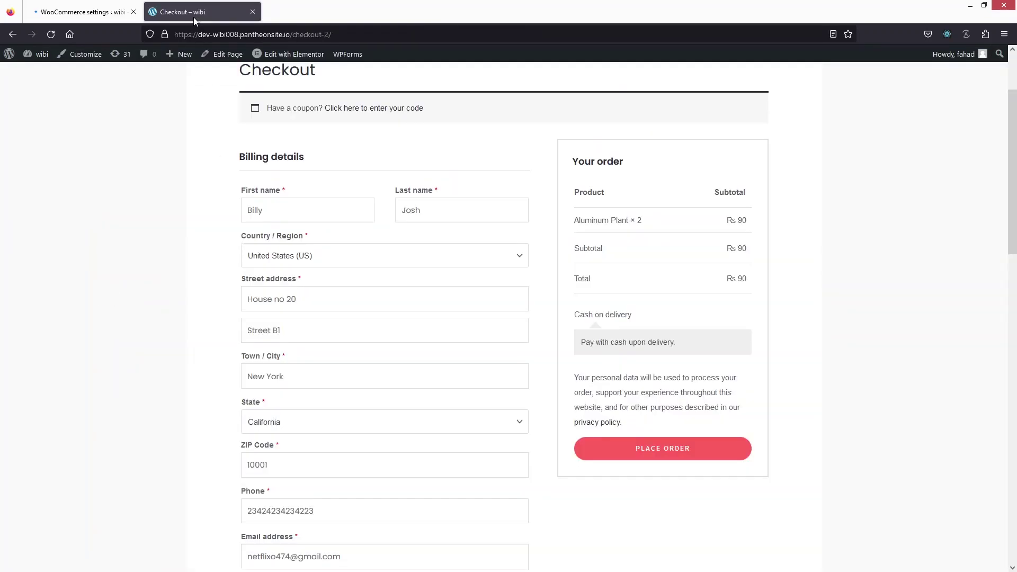
- Reload the checkout page and compare it with the Remove Checkout Fields settings
click(50, 35)
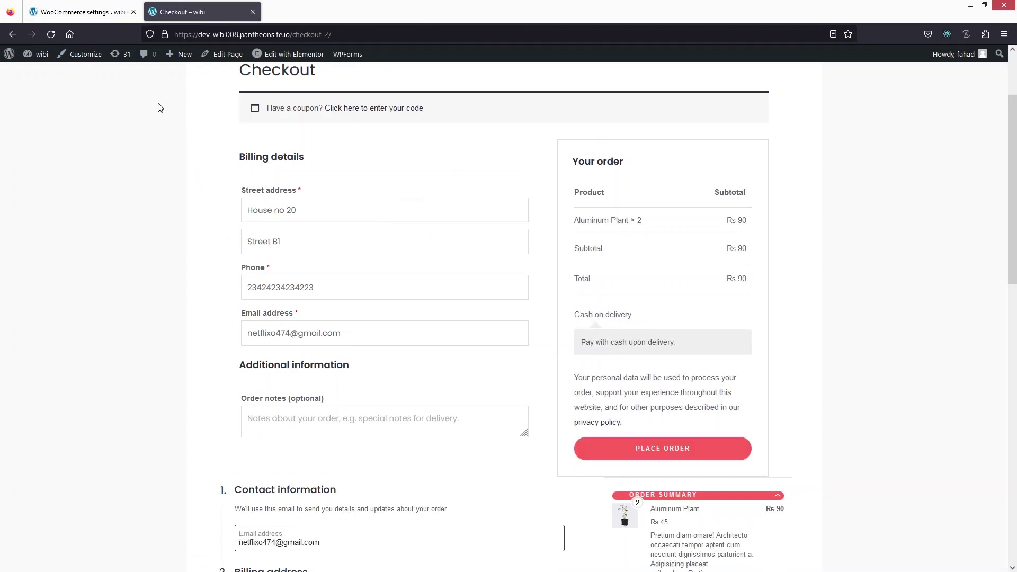
click(95, 12)
scroll(242, 316, down, 5)
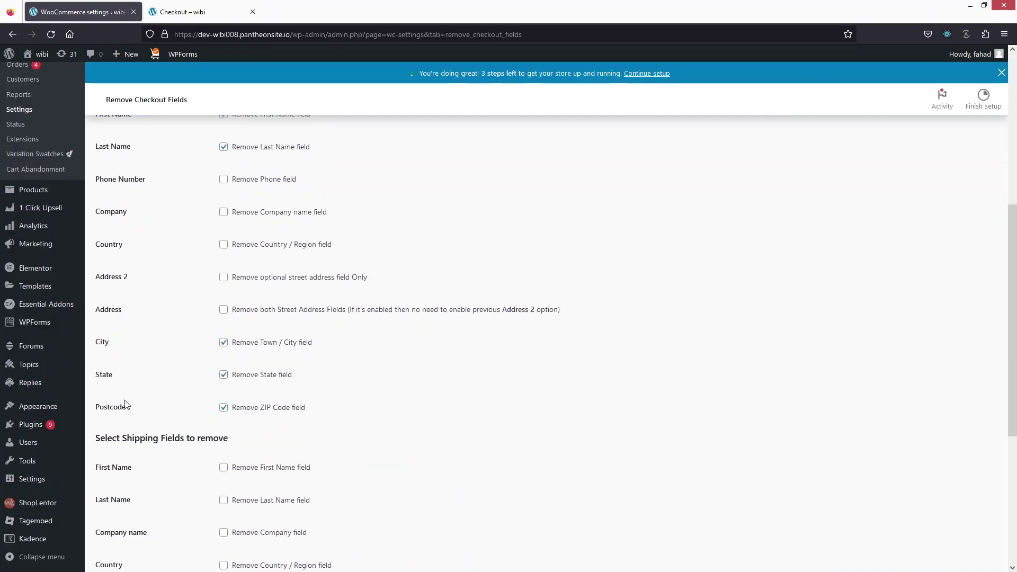
key(ctrl+Tab)
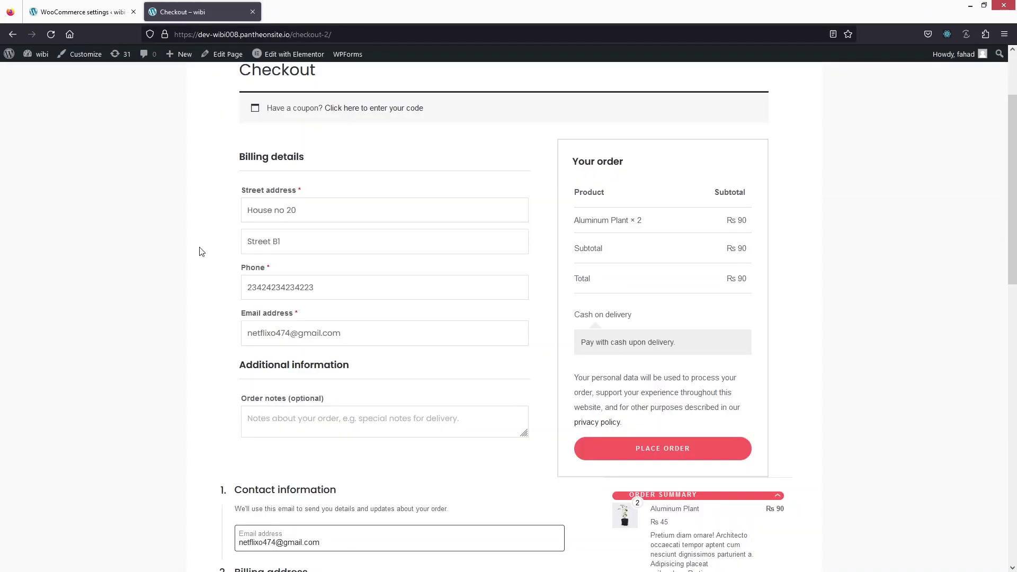